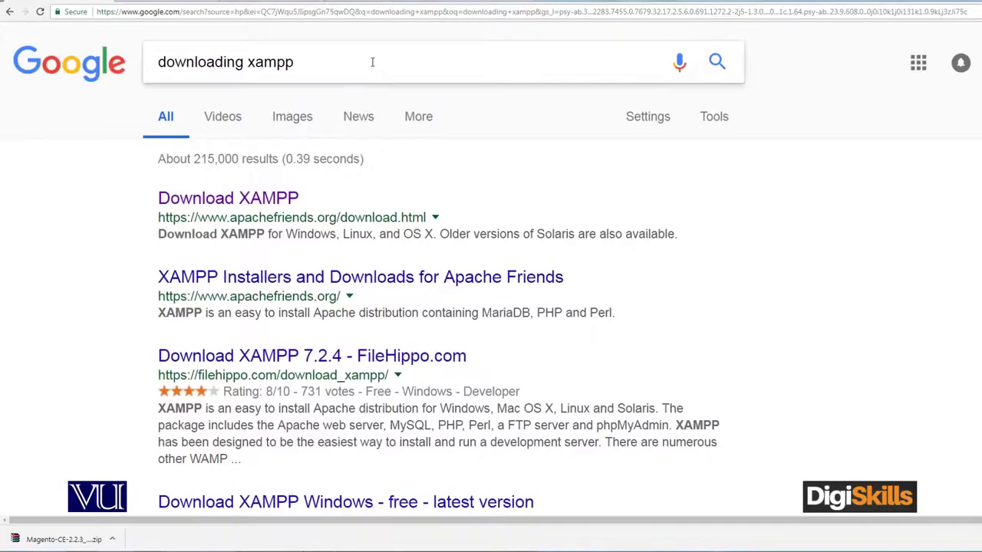
Search Google for "downloading xampp" and open the Download XAMPP page on apachefriends.org
click(374, 61)
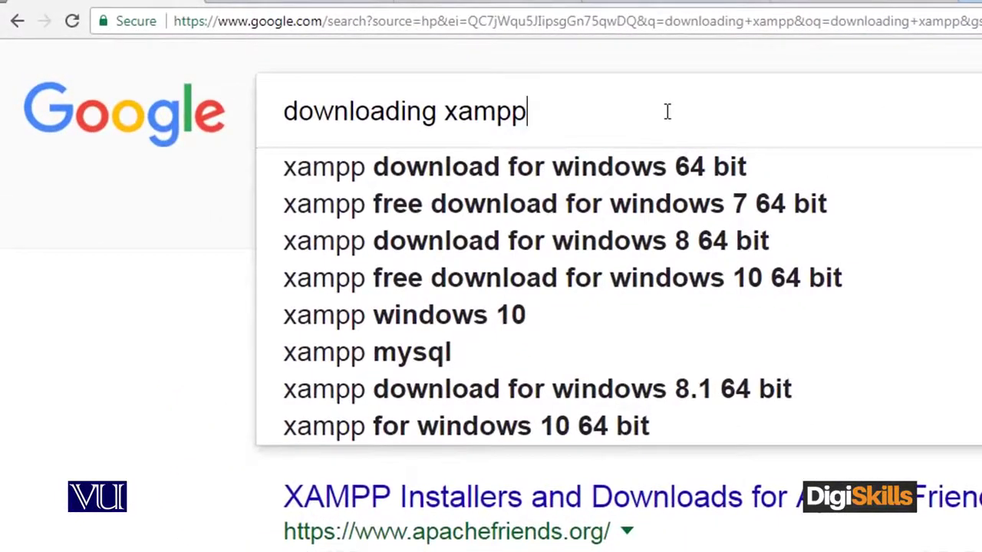
click(739, 66)
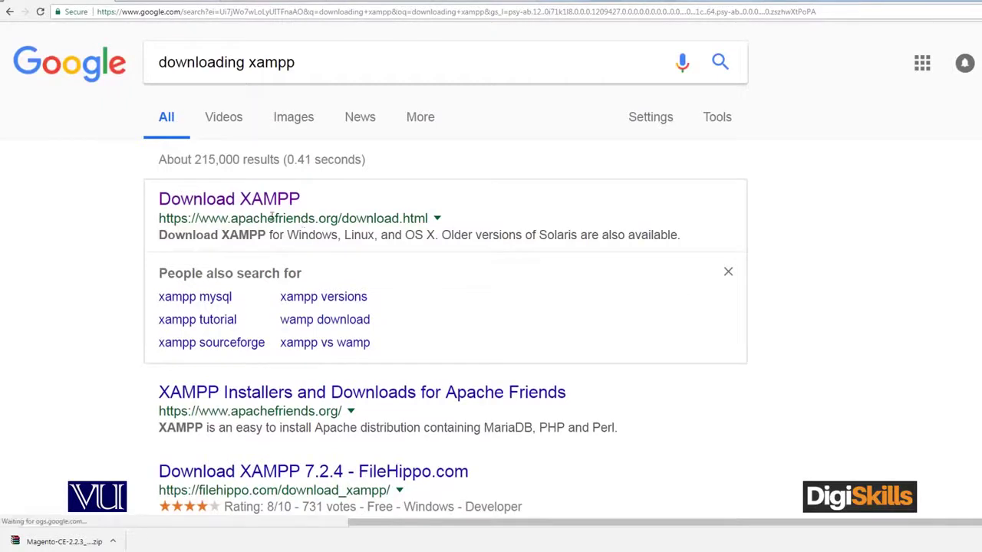
click(253, 206)
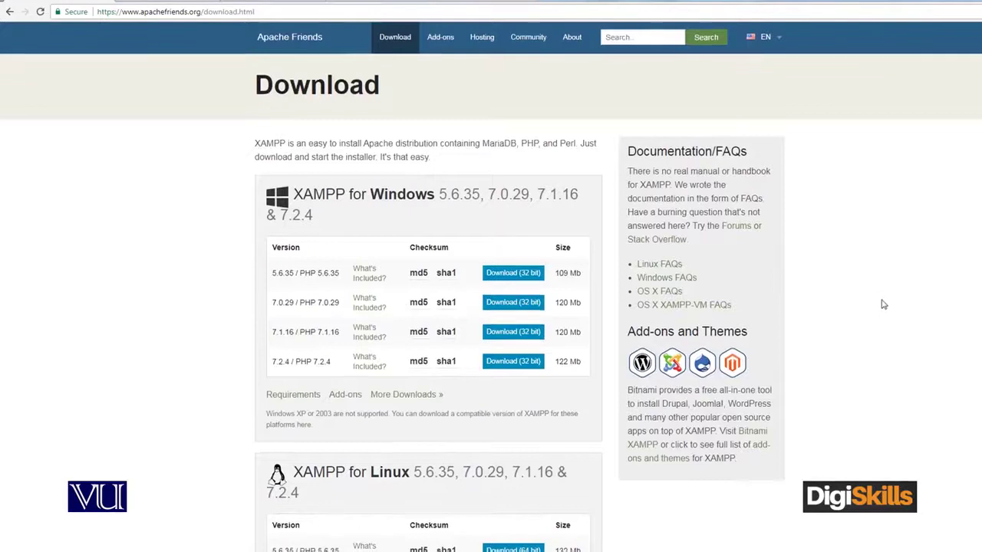
Review the XAMPP downloads for each operating system and download the 32-bit Windows installer for version 7.2.4 / PHP 7.2.4
scroll(879, 305, down, 2)
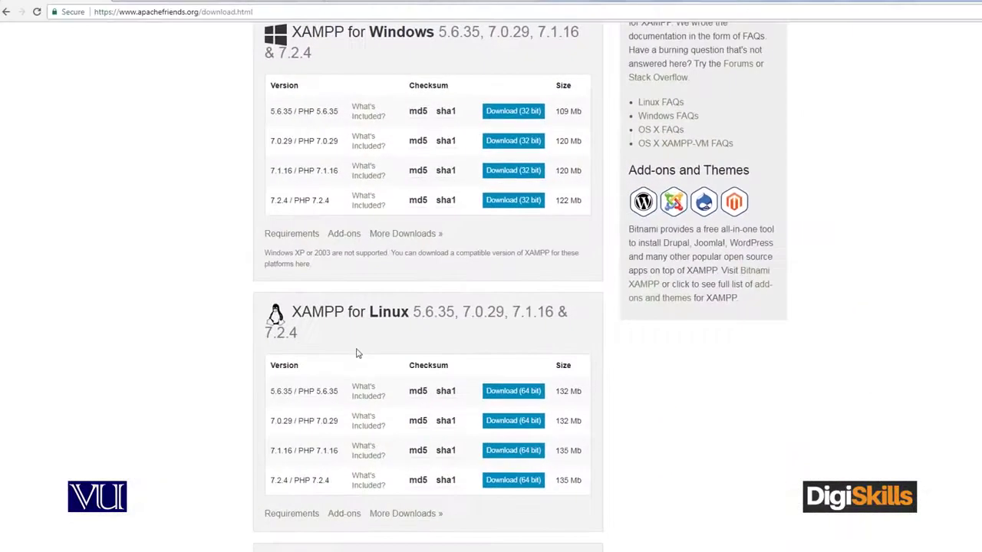
scroll(592, 330, down, 3)
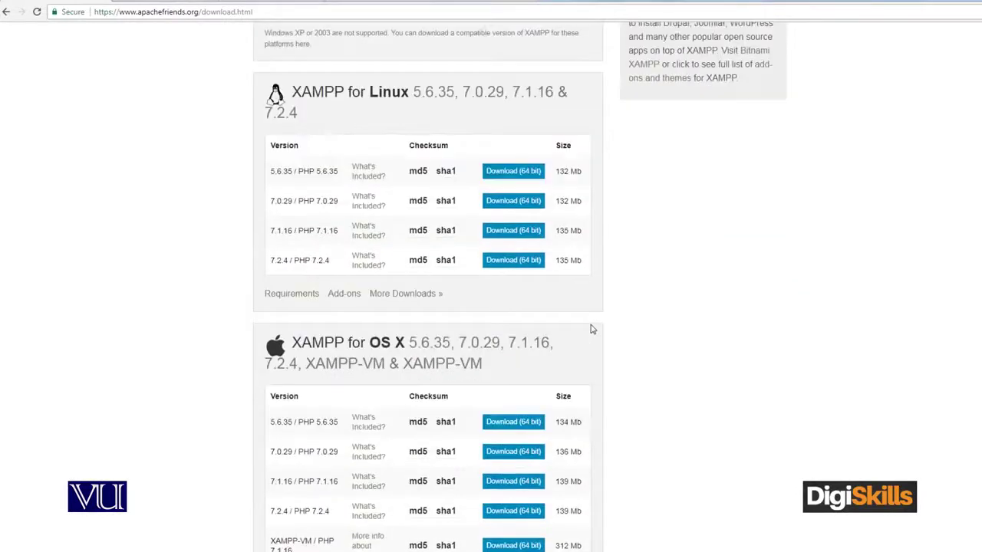
scroll(593, 329, down, 3)
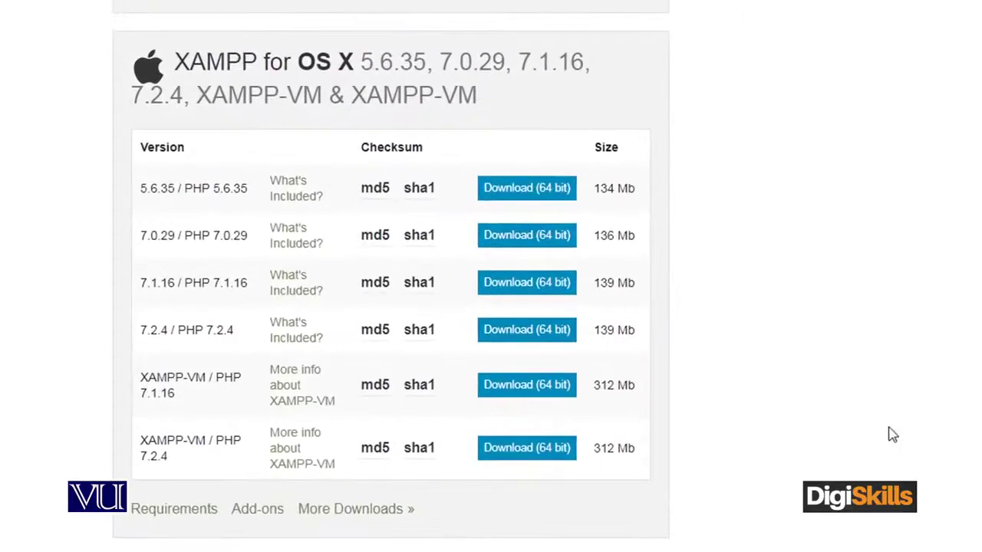
scroll(892, 435, down, 3)
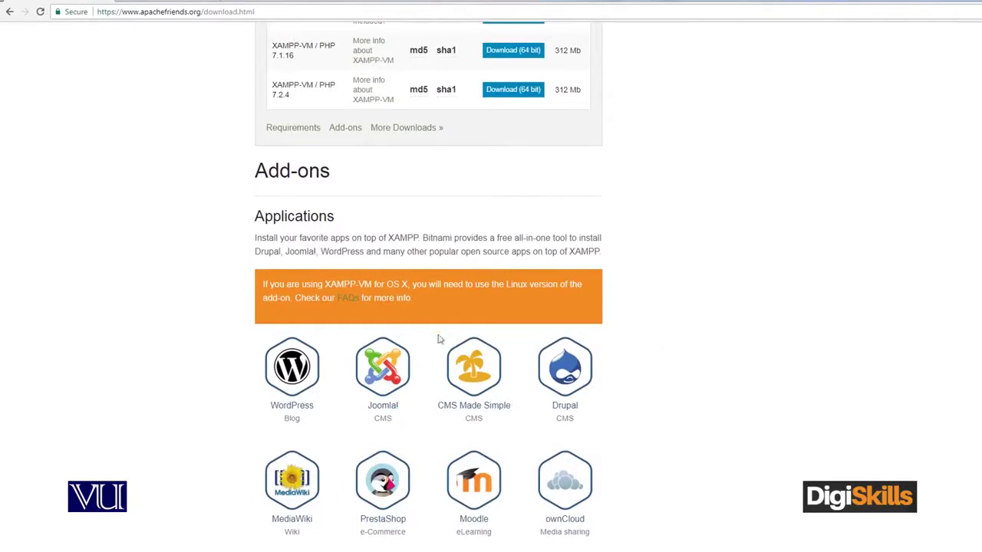
scroll(754, 296, up, 10)
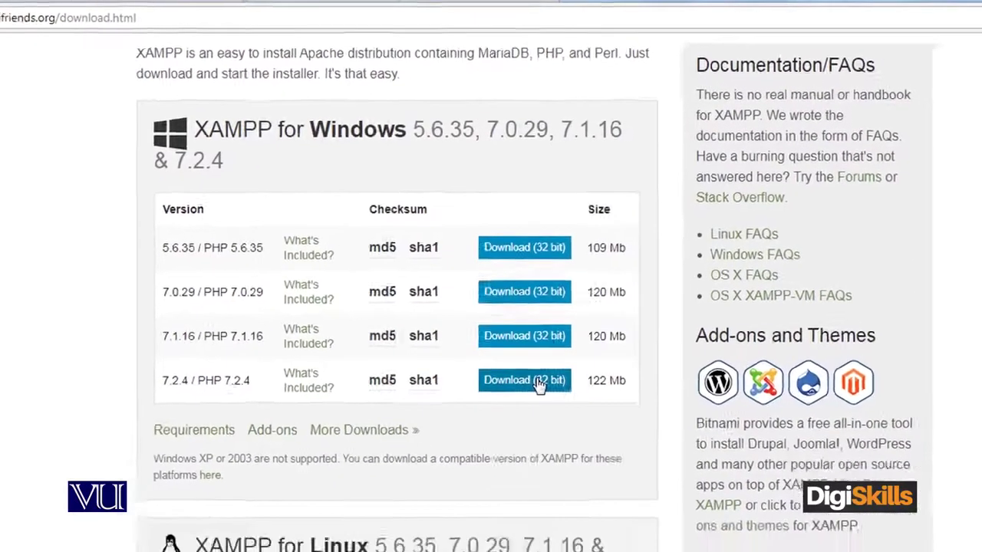
click(542, 407)
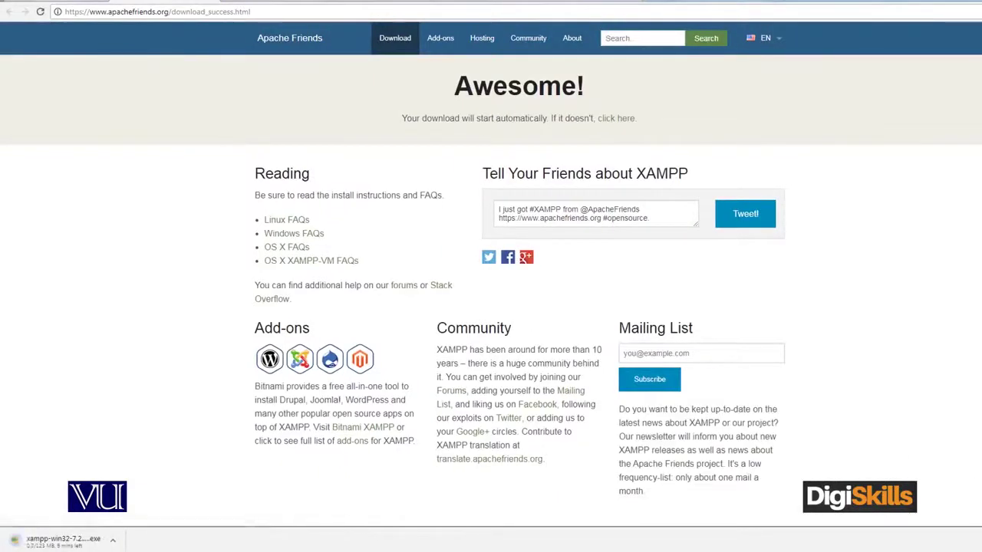
Show the browser's downloads list and pause the XAMPP installer download
key(ctrl+j)
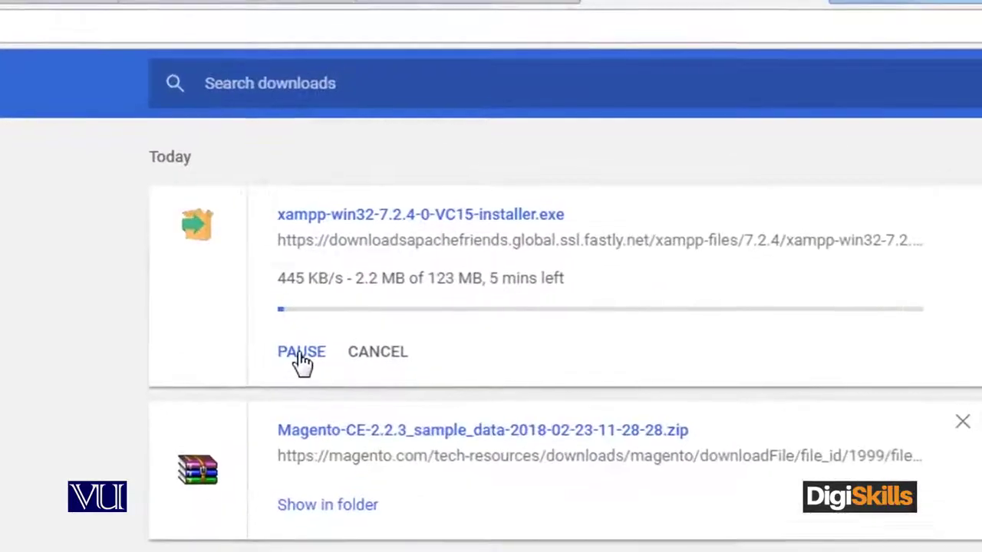
click(300, 356)
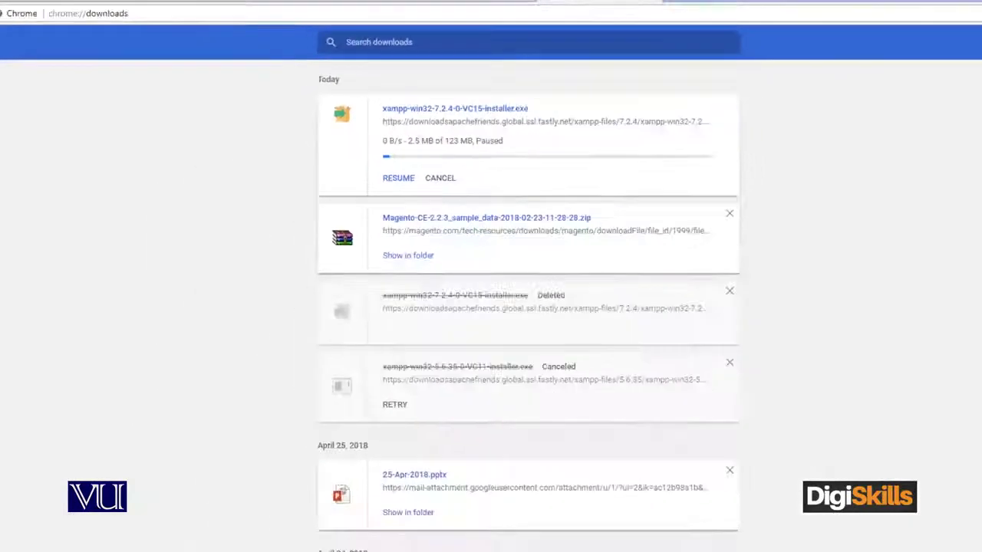
Switch to the Softwares folder in Windows Explorer and run xampp-win32-7.2.4-0-VC15-installer.exe, allowing it through the security warning
mouse_move(190, 549)
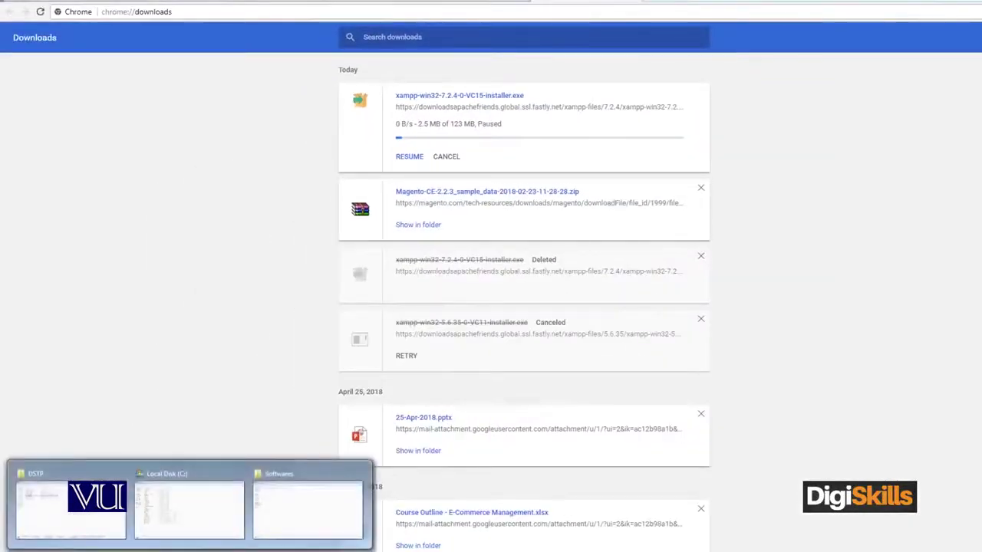
click(295, 510)
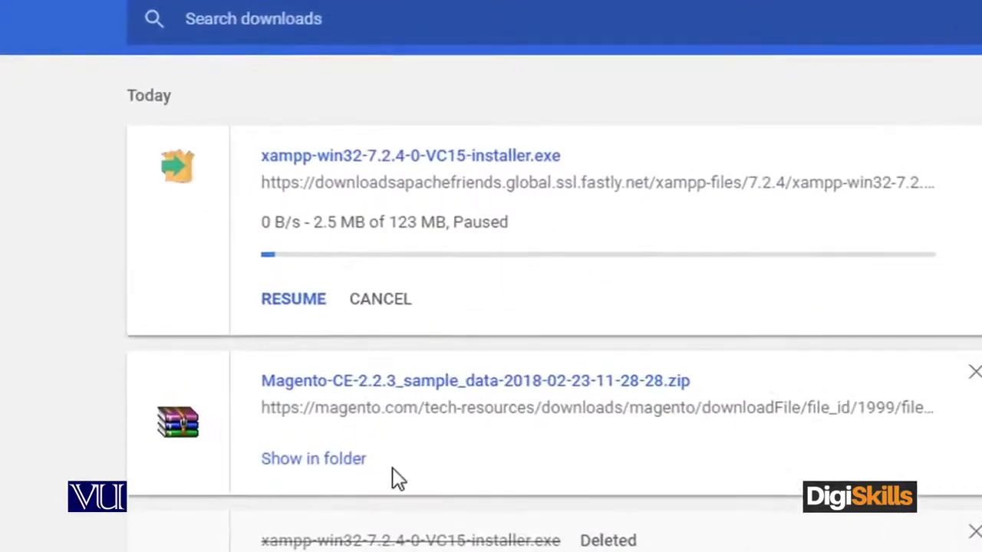
click(334, 472)
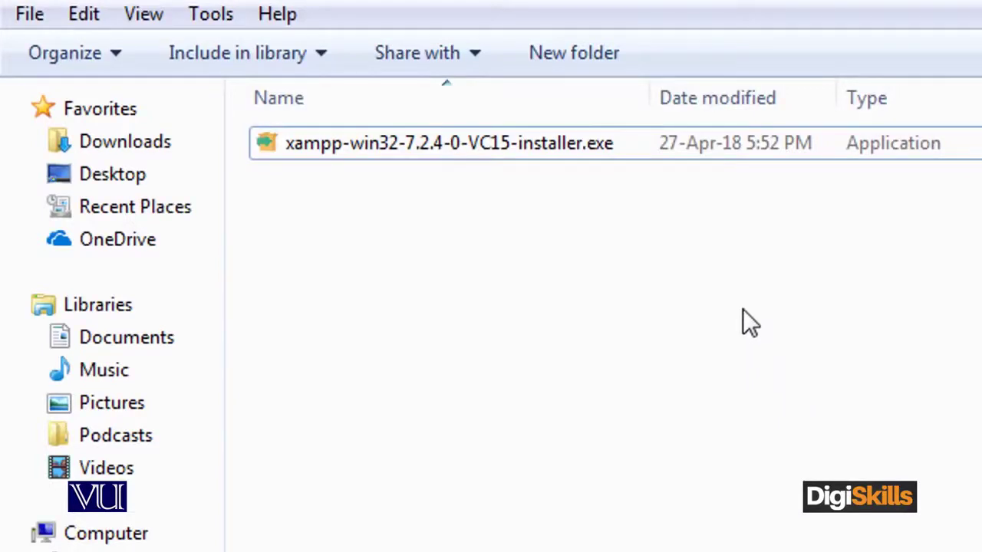
click(492, 158)
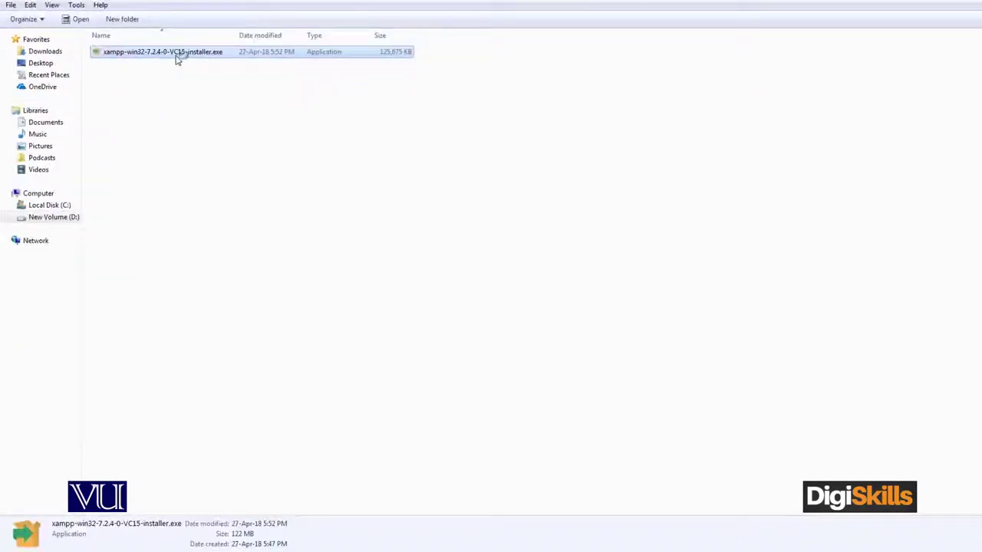
double_click(177, 58)
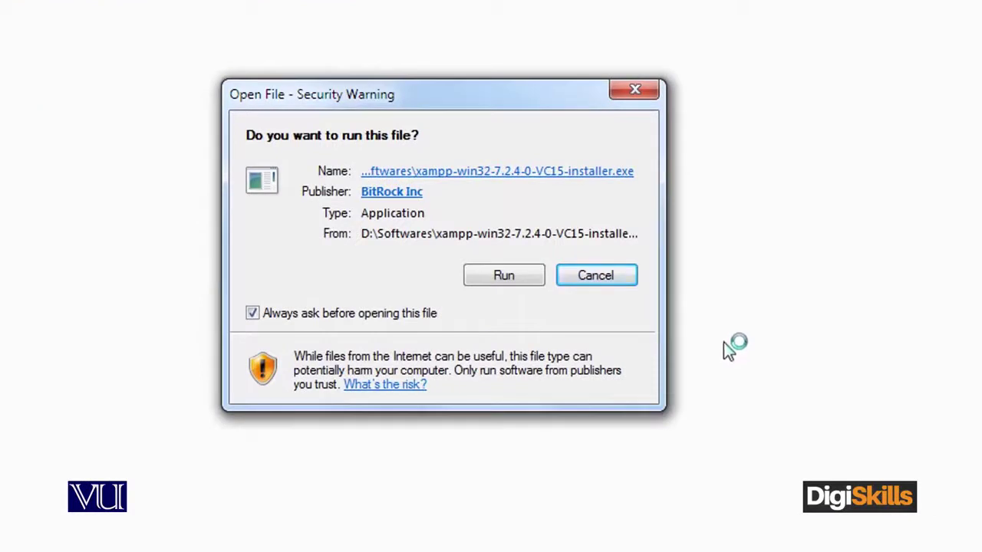
click(518, 280)
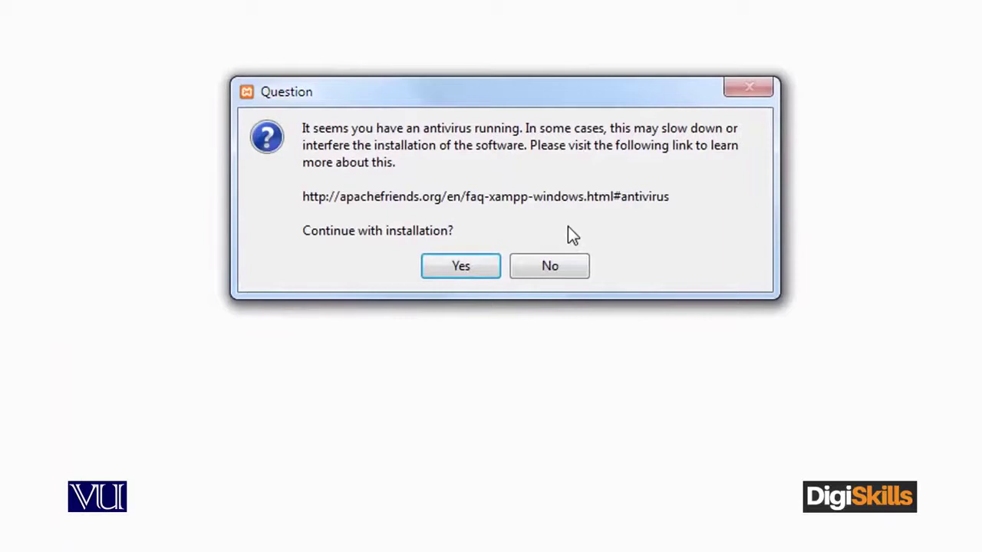
Accept the antivirus and UAC notices and continue the XAMPP setup with all components selected
click(458, 270)
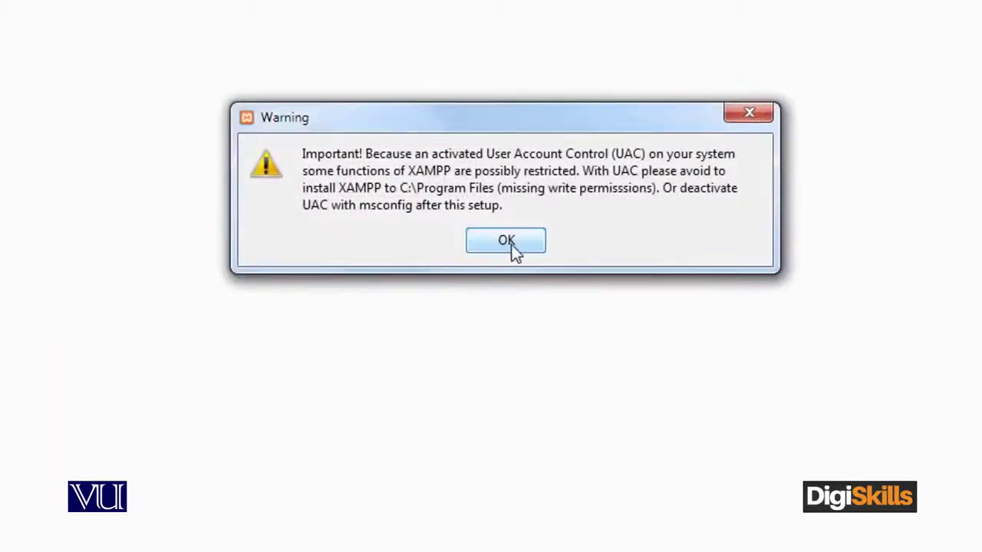
click(507, 243)
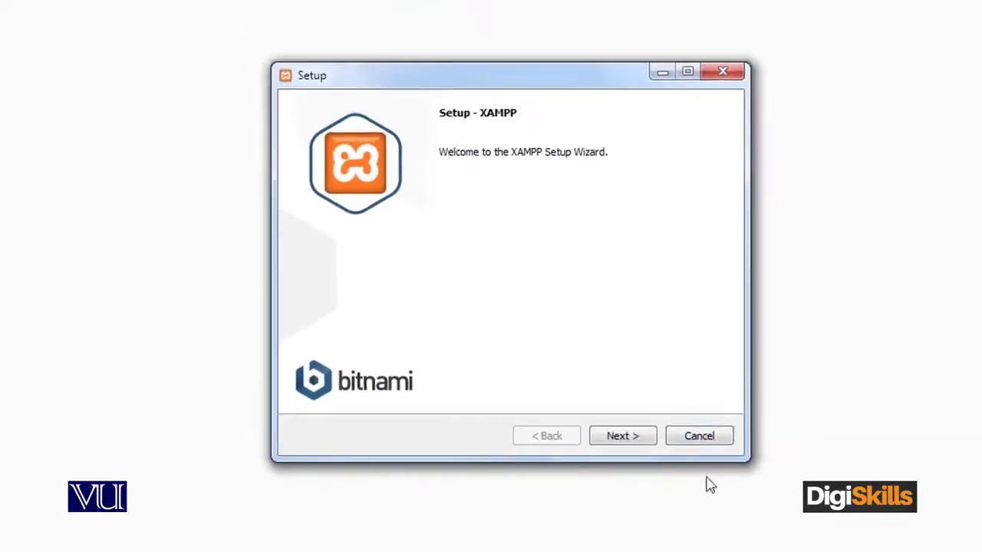
click(625, 442)
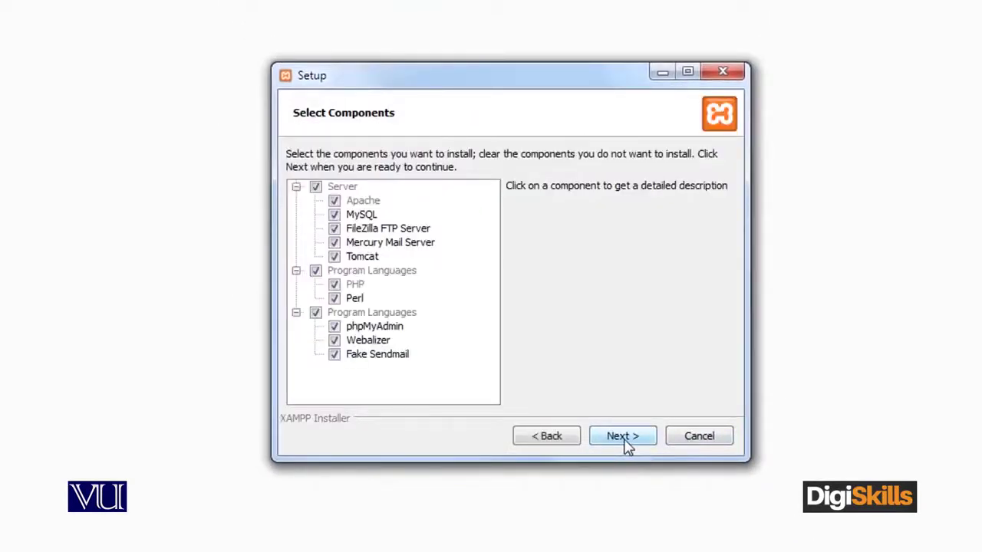
click(625, 443)
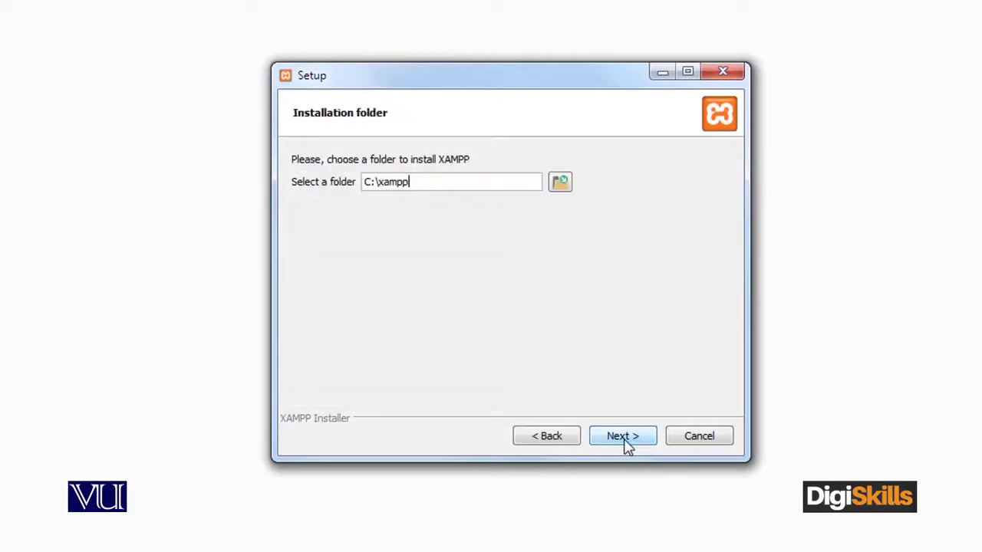
Keep C:\xampp as the installation folder, accept the Bitnami default and start installing XAMPP
drag(413, 185, 359, 182)
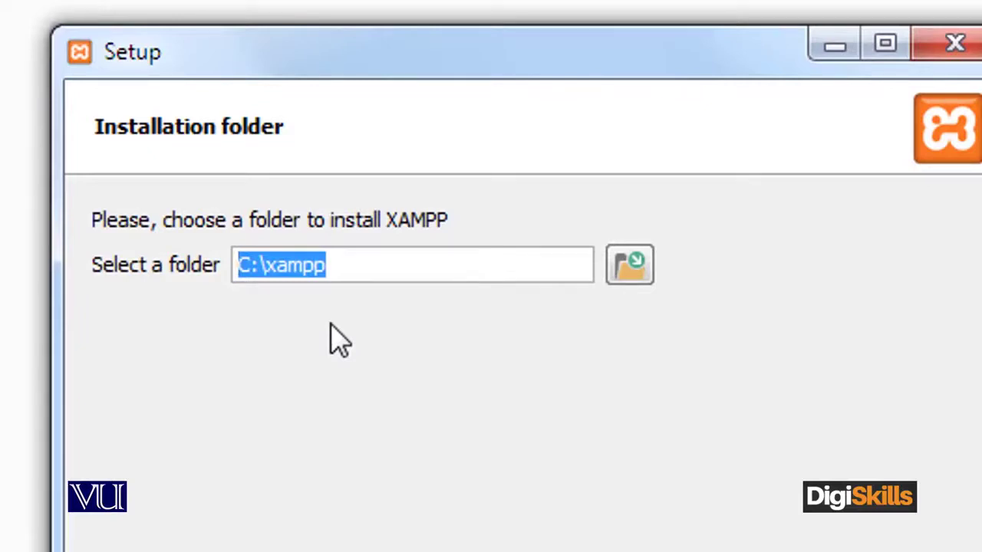
click(381, 265)
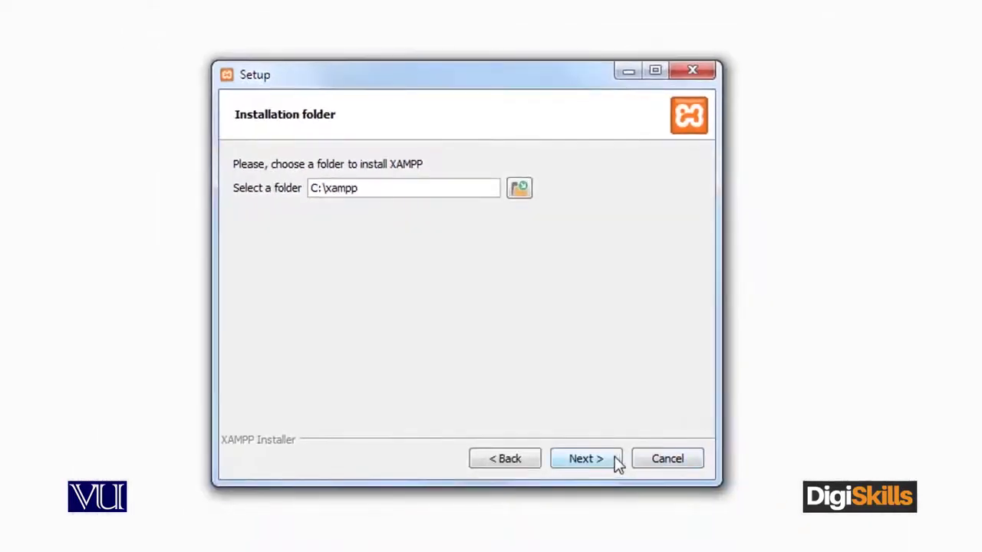
click(587, 459)
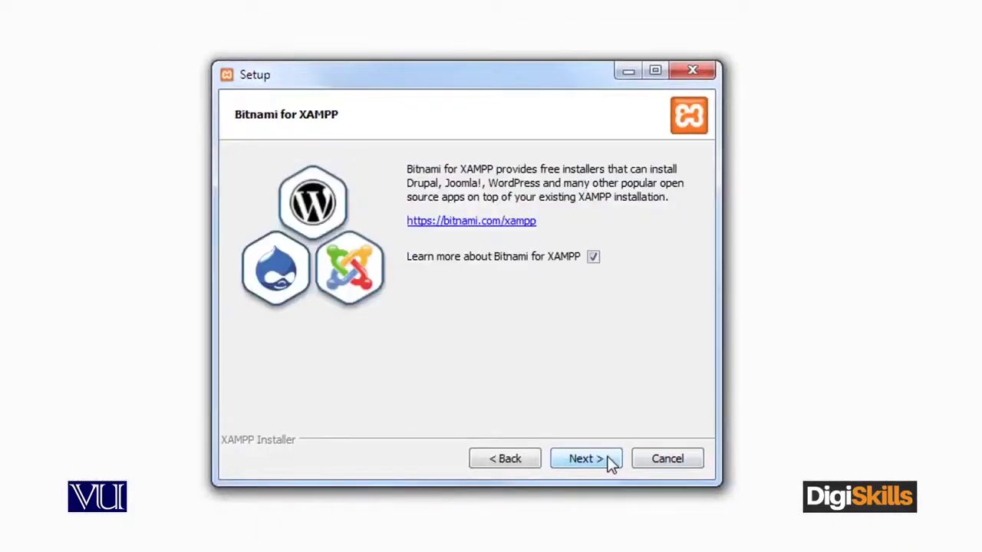
click(587, 459)
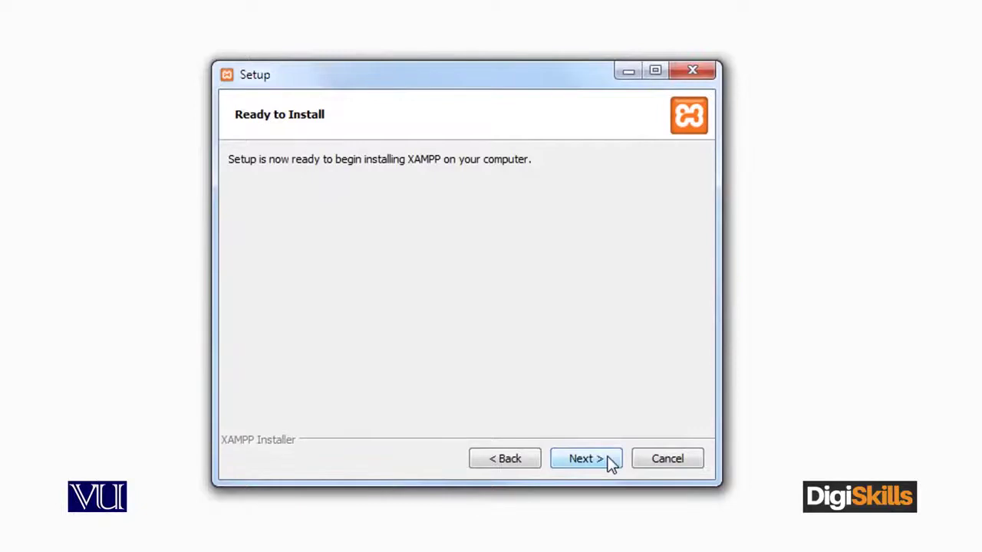
click(608, 458)
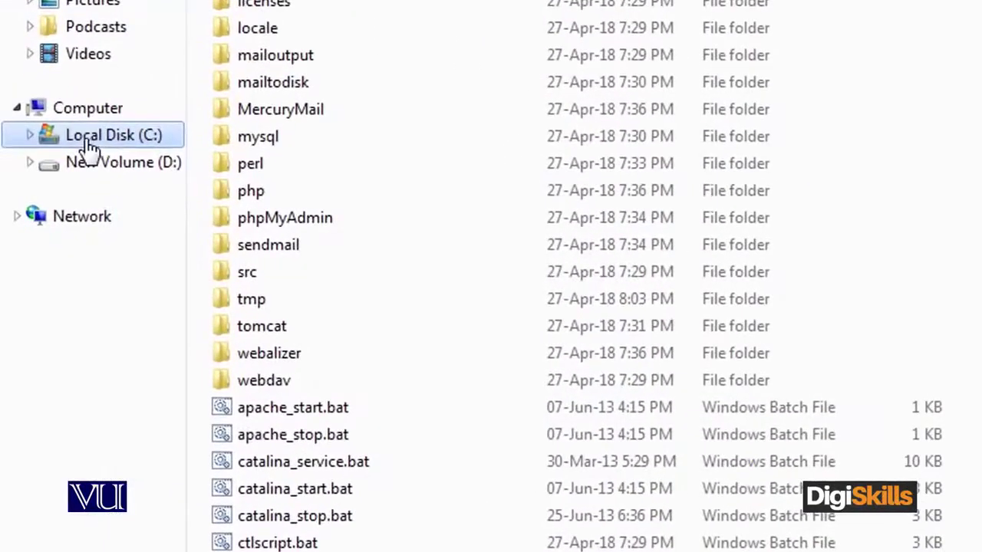
Open the xampp folder on Local Disk (C:)
click(90, 143)
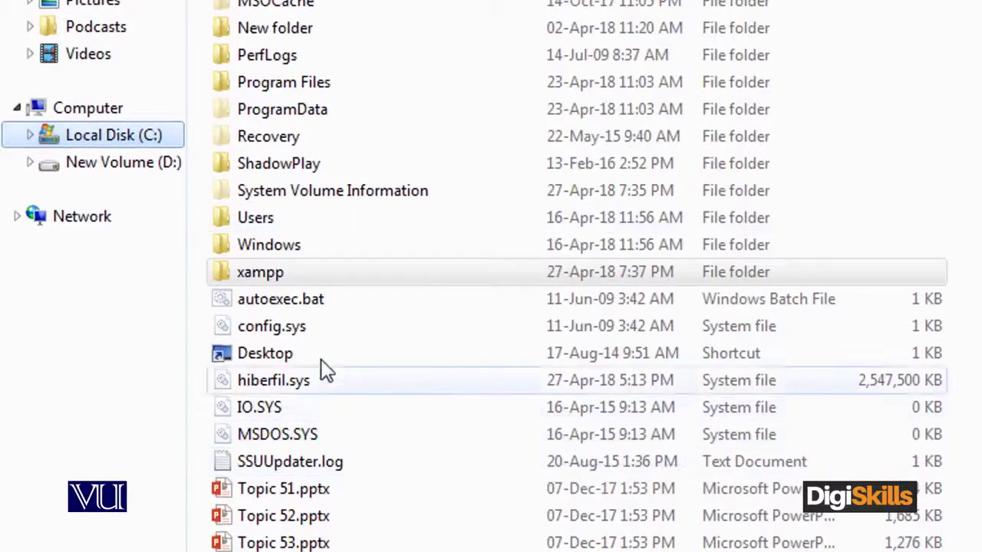
click(282, 285)
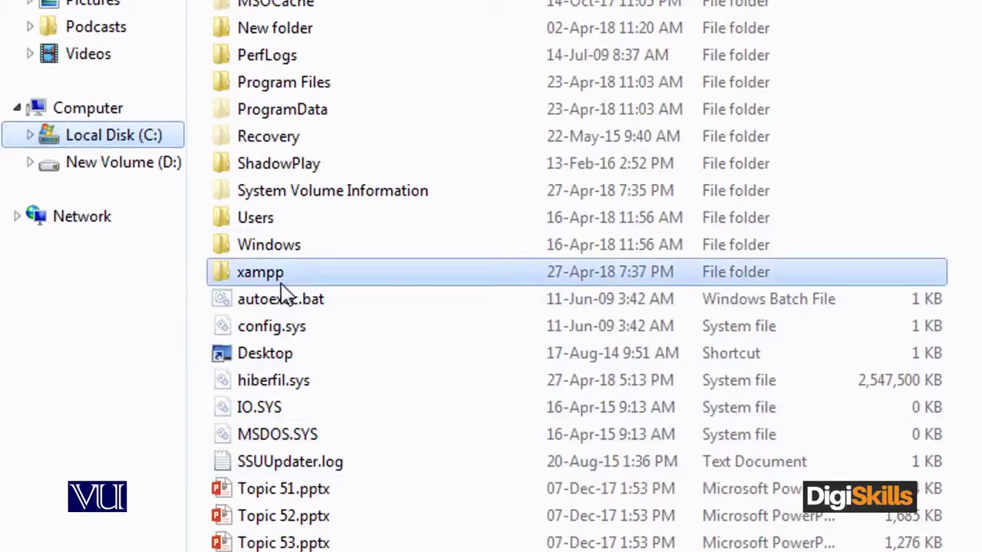
double_click(281, 276)
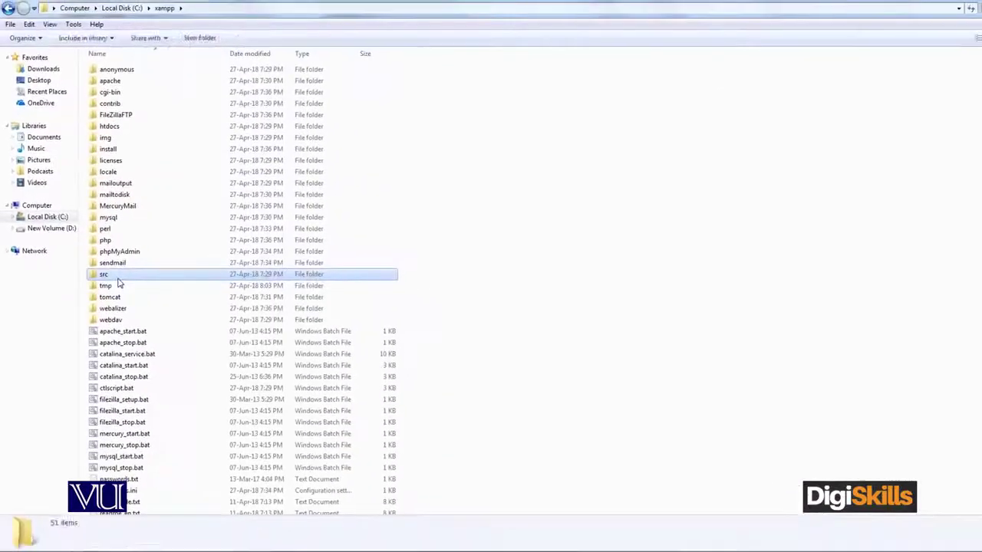
Run xampp_start.exe from the xampp folder and minimize its console window
scroll(406, 269, down, 4)
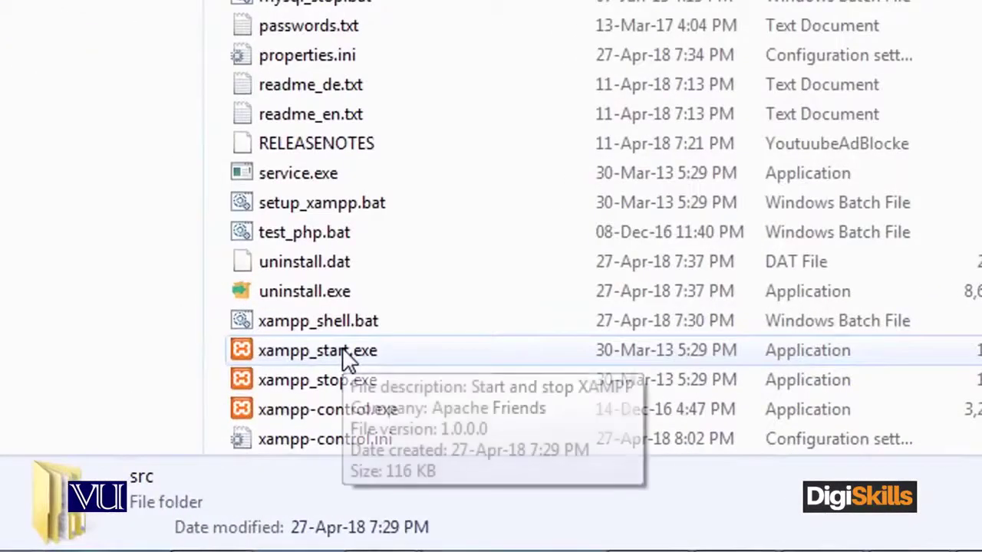
click(347, 362)
double_click(336, 367)
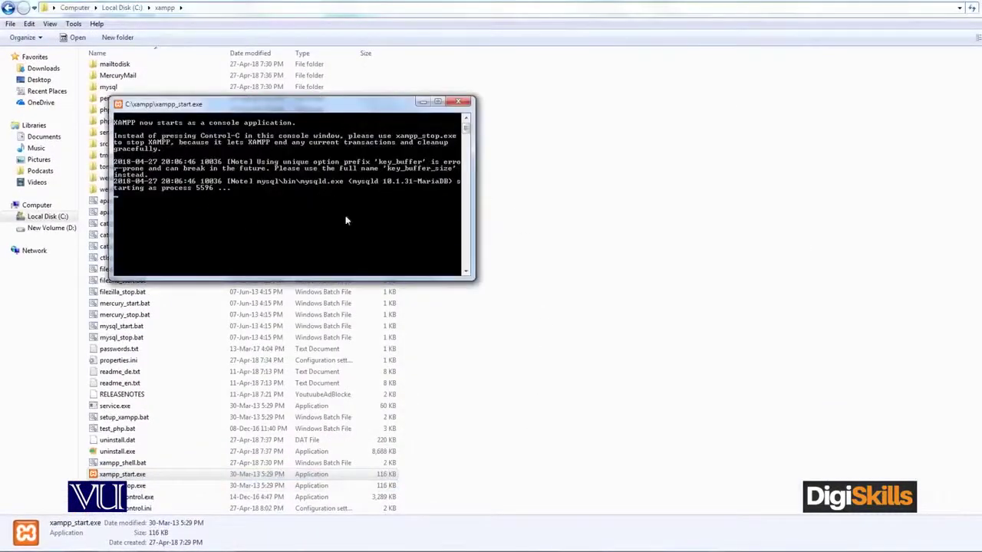
click(423, 102)
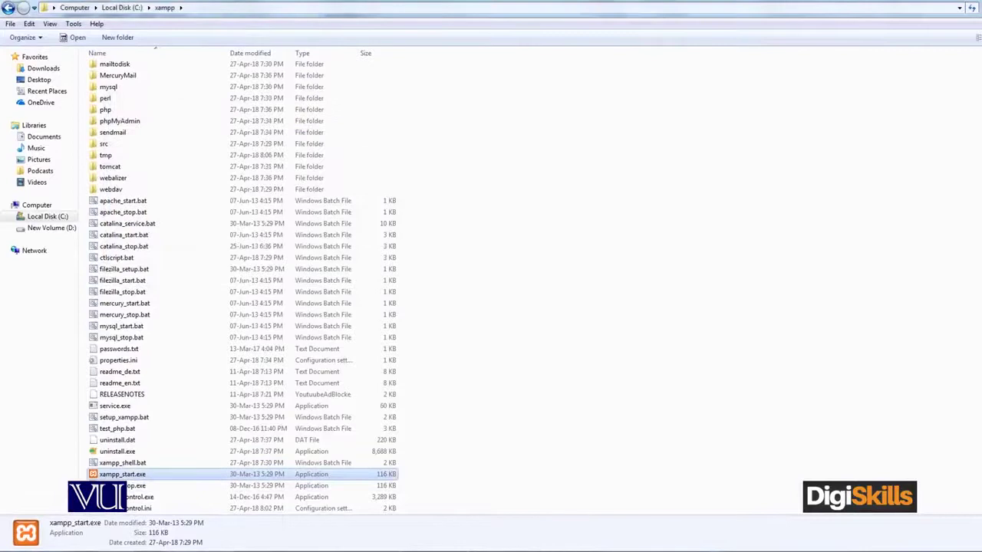
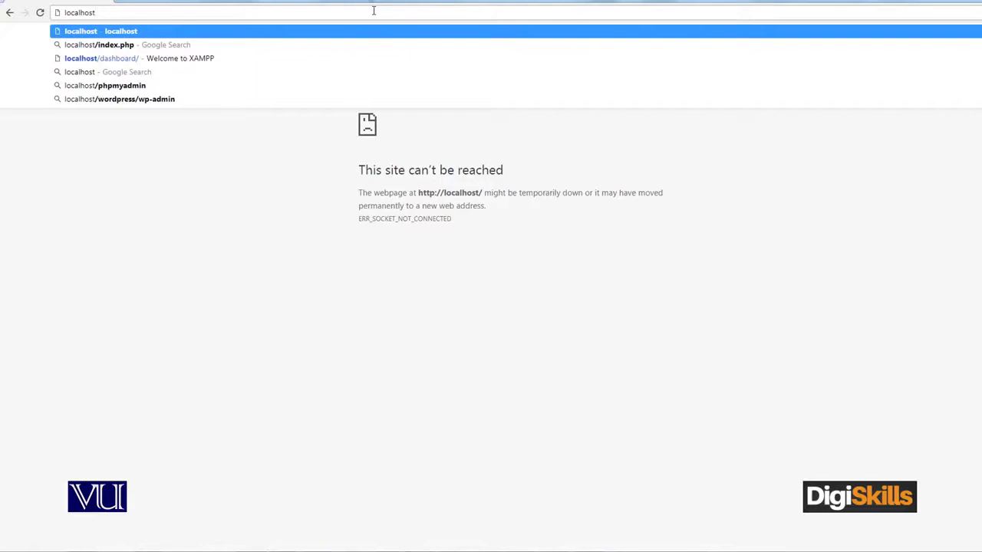
Switch to the Chrome browser and load localhost to test the XAMPP server
key(Return)
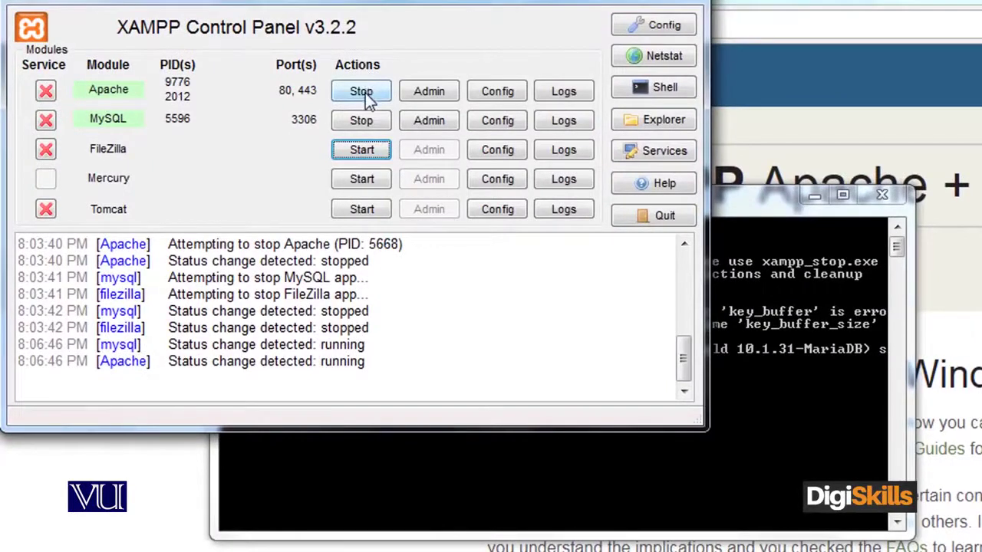
Stop the Apache module in the XAMPP Control Panel
click(365, 93)
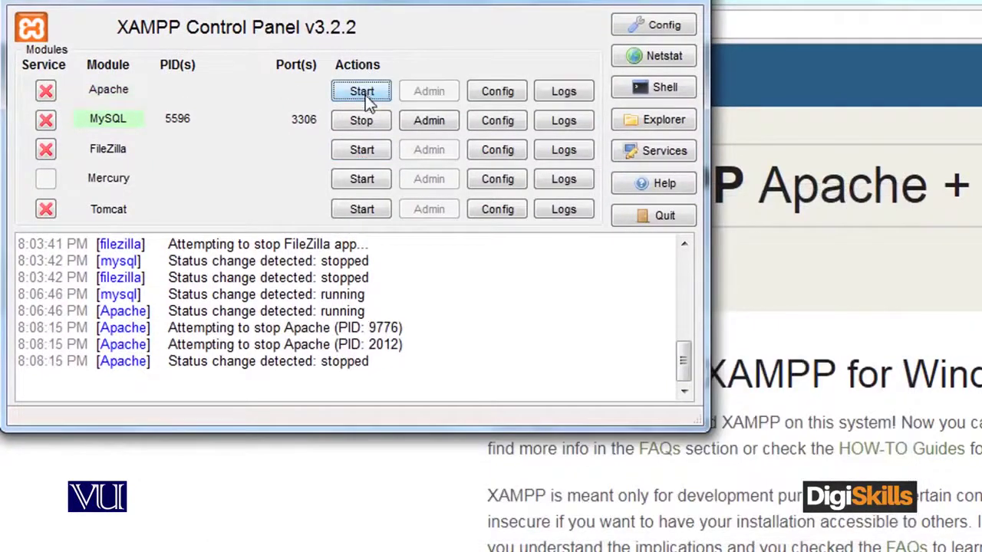
Switch to the Chrome browser, load localhost instead of the dashboard address and refresh it to test the server with Apache stopped
click(721, 73)
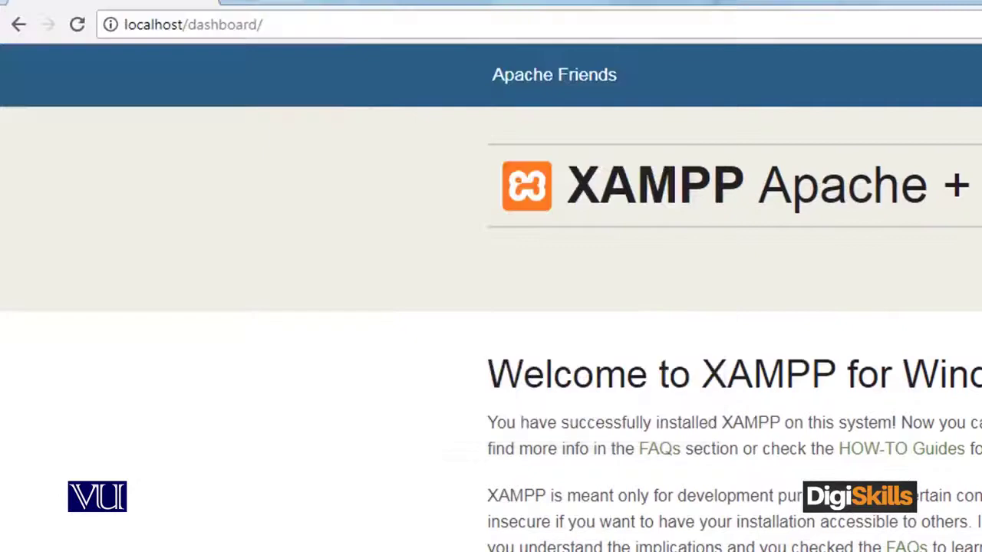
click(693, 23)
click(693, 24)
key(BackSpace)
key(BackSpace)
key(BackSpace)
key(BackSpace)
key(BackSpace)
key(BackSpace)
key(BackSpace)
key(BackSpace)
key(BackSpace)
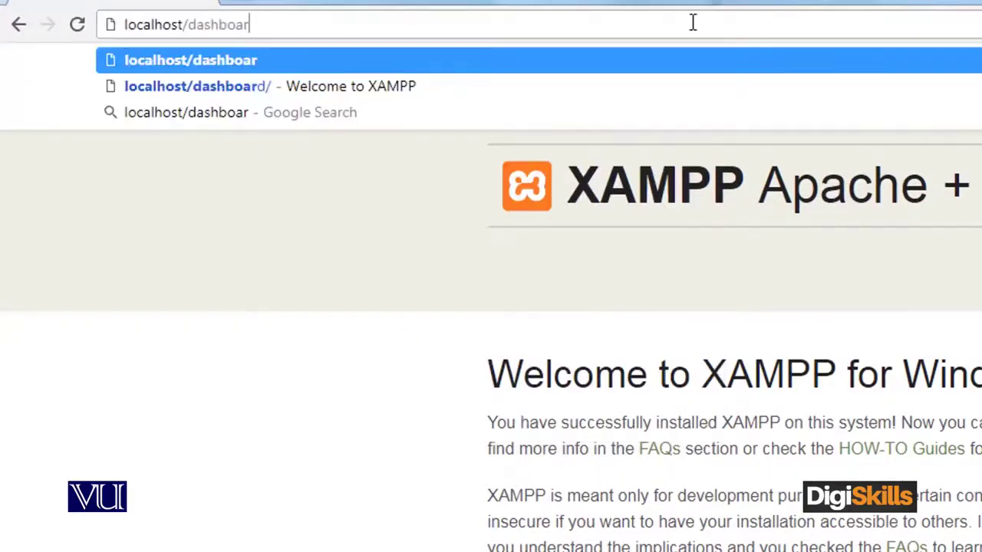
key(BackSpace)
key(Return)
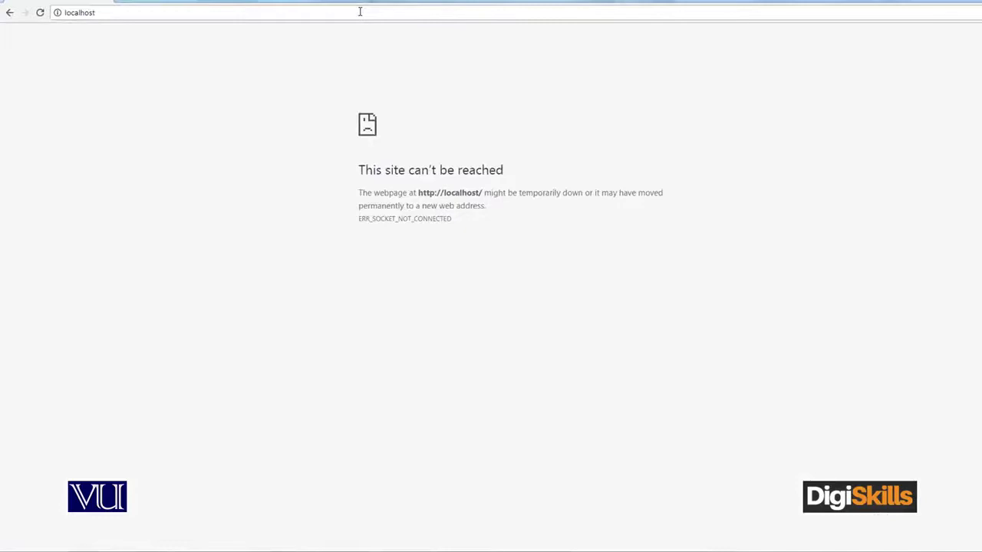
key(F5)
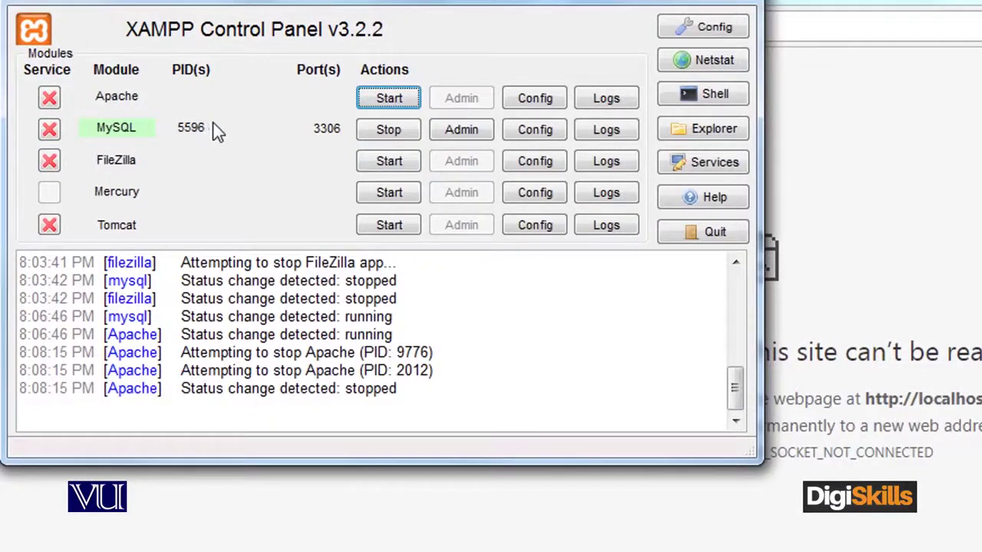
Start the Apache module in the XAMPP Control Panel and reload localhost in the Chrome browser
click(374, 101)
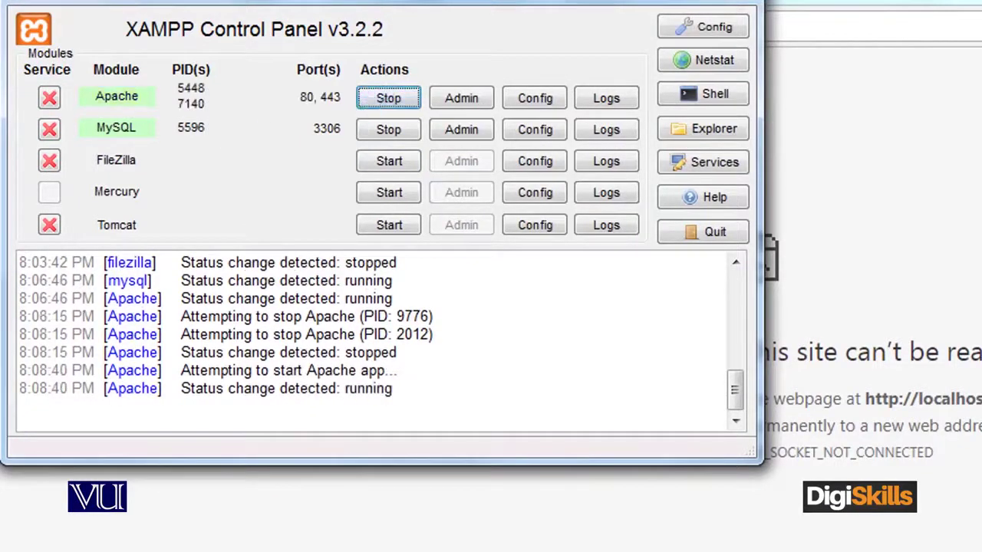
key(alt+Tab)
right_click(639, 99)
click(657, 132)
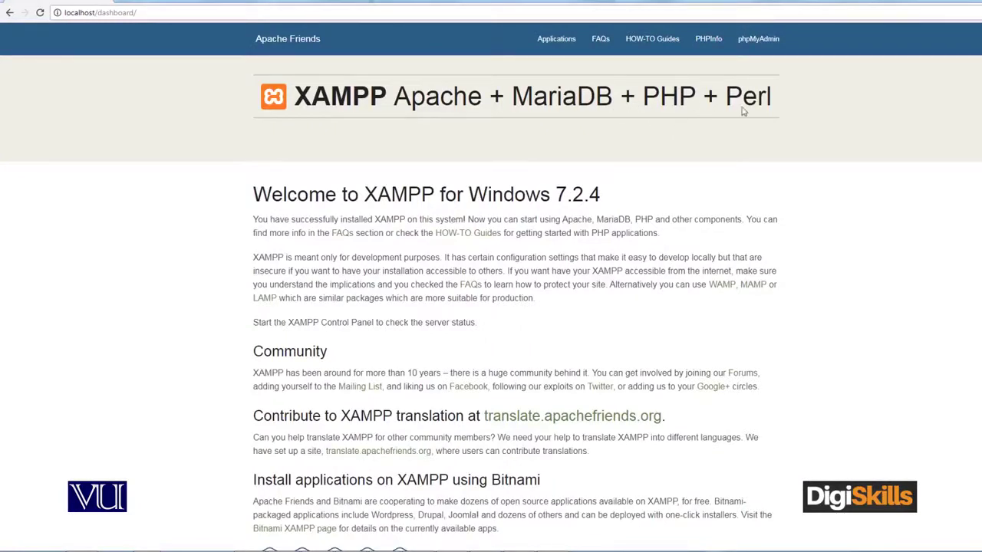
Open phpMyAdmin from the XAMPP dashboard page
click(768, 54)
click(772, 39)
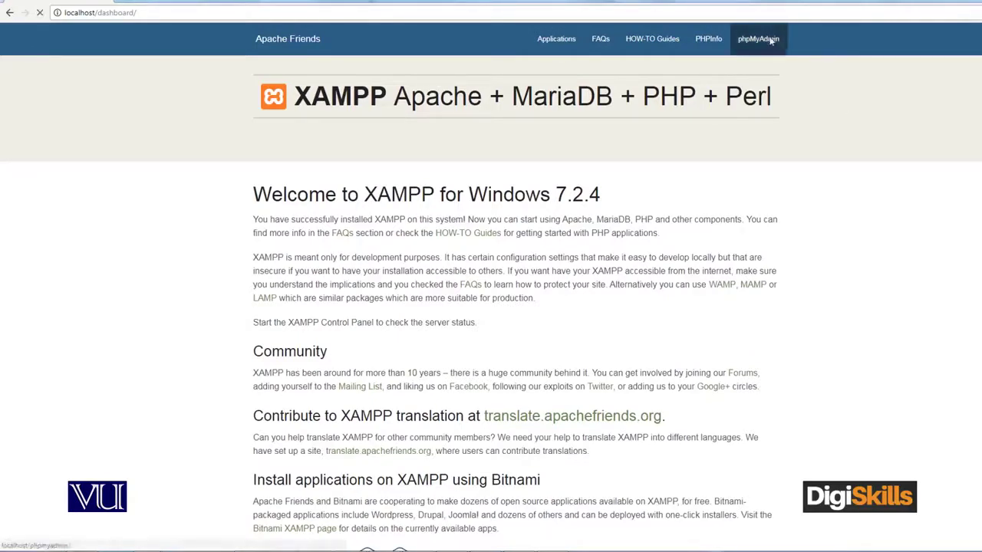